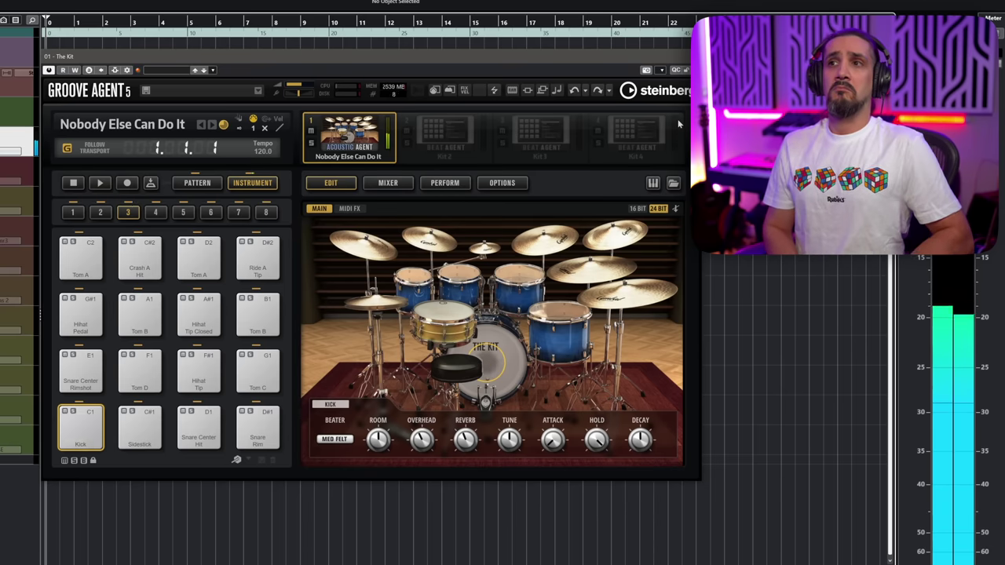
Select the snare in the acoustic kit and audition its Snare, Snare Towel and Snare Muffled articulations, finishing on Snare Muffled.
left_click(444, 321)
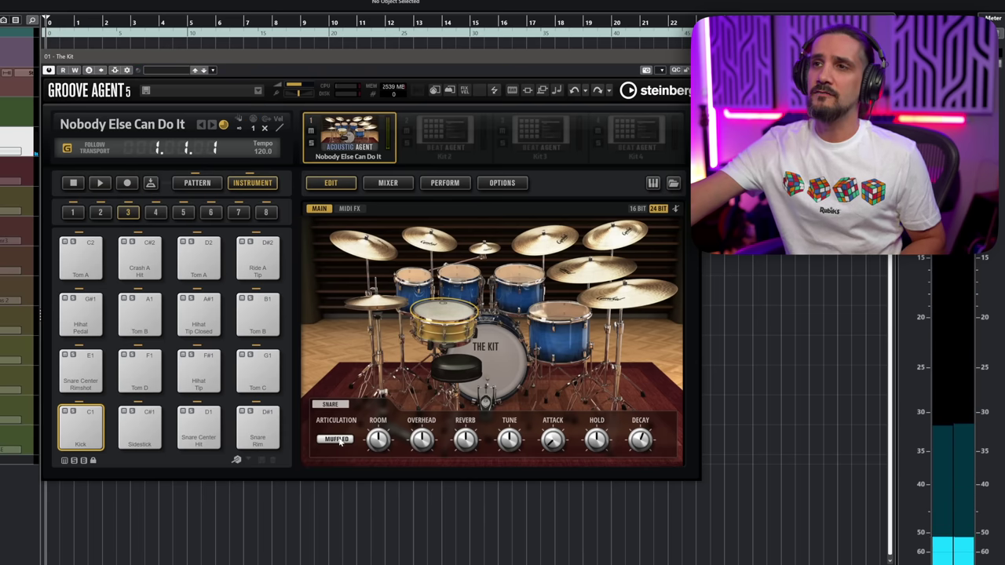
left_click(337, 439)
left_click(338, 455)
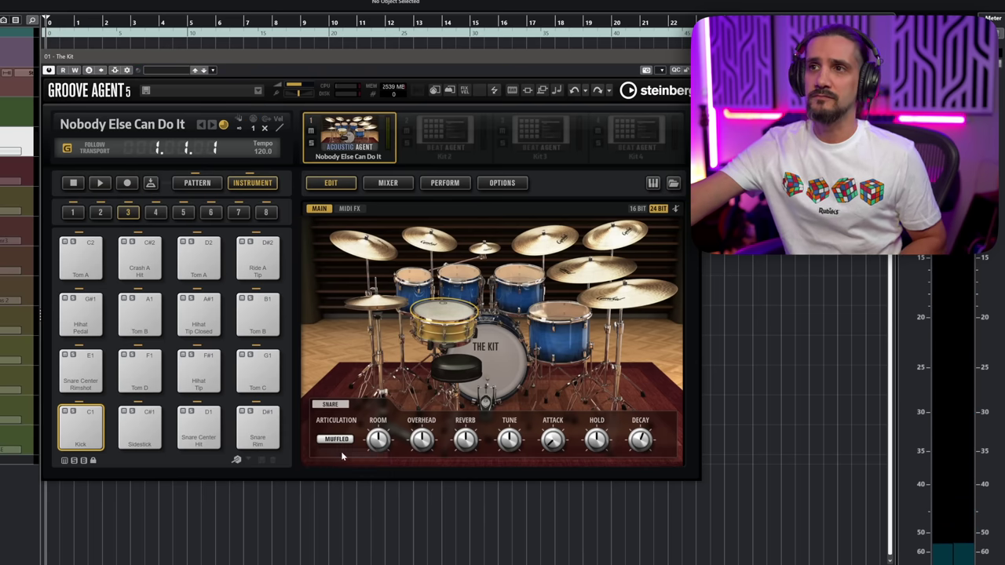
left_click(338, 440)
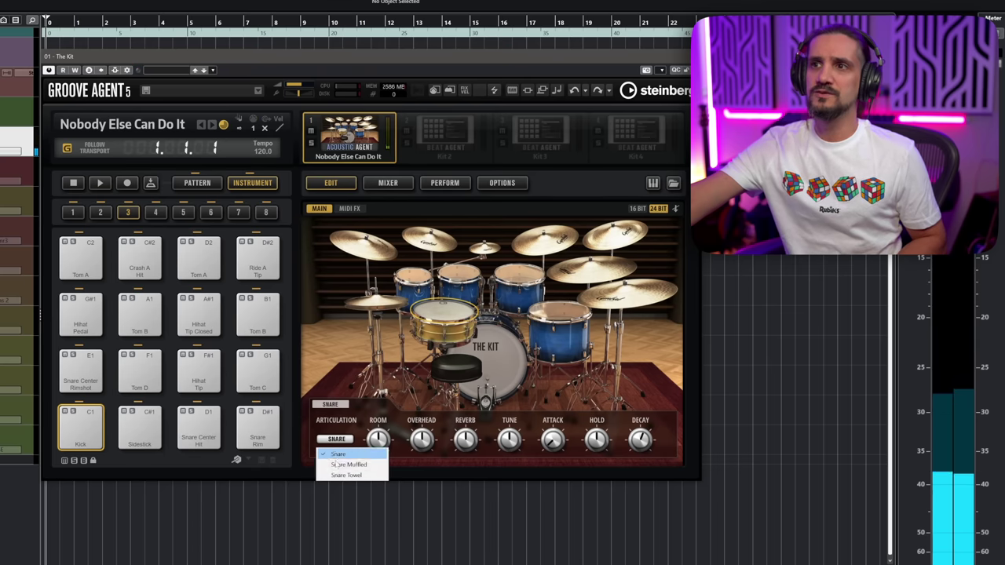
left_click(344, 471)
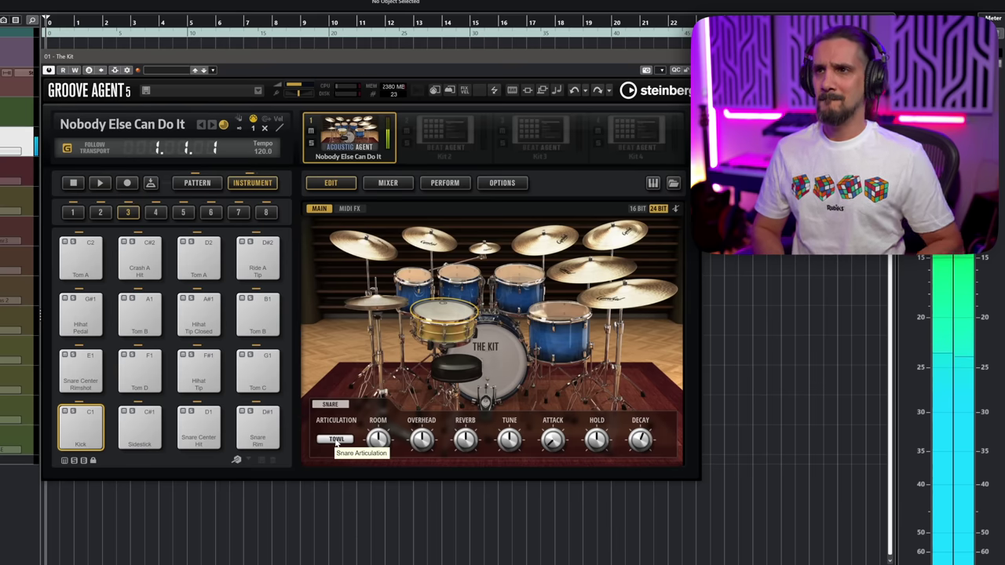
left_click(336, 440)
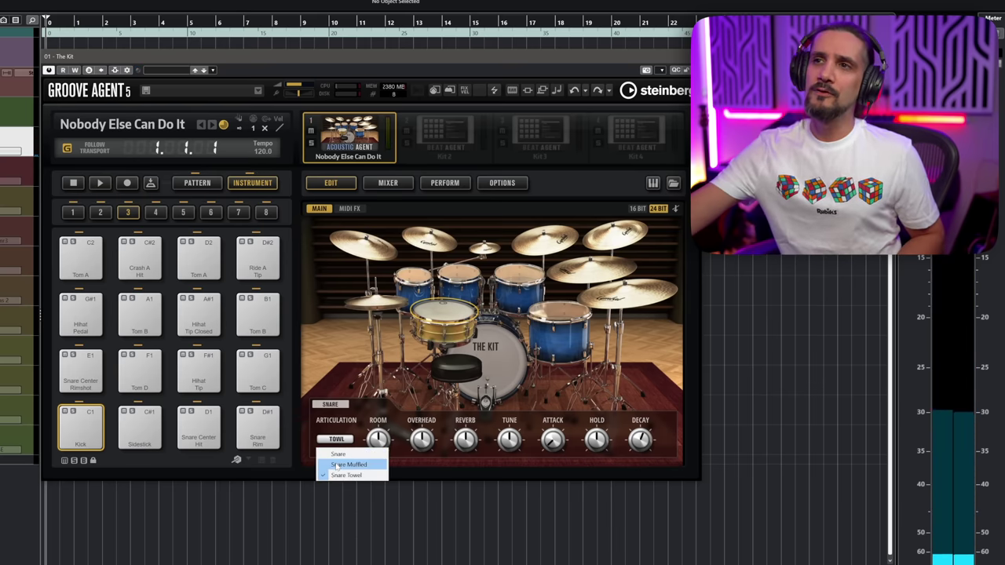
left_click(337, 465)
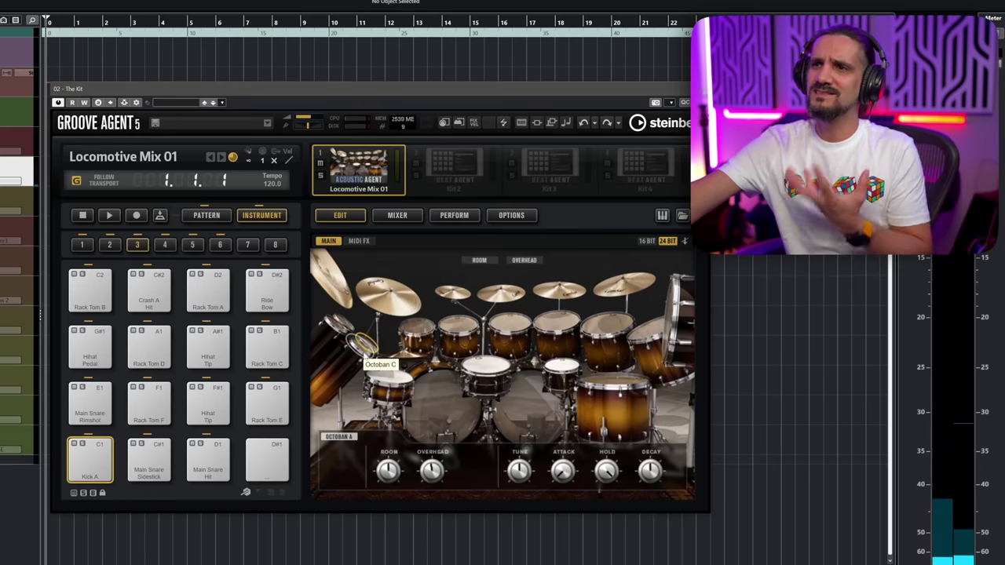
Open the preset browser for the Locomotive Mix 01 kit and load the Mr. SP Mix 01 preset.
left_click(682, 215)
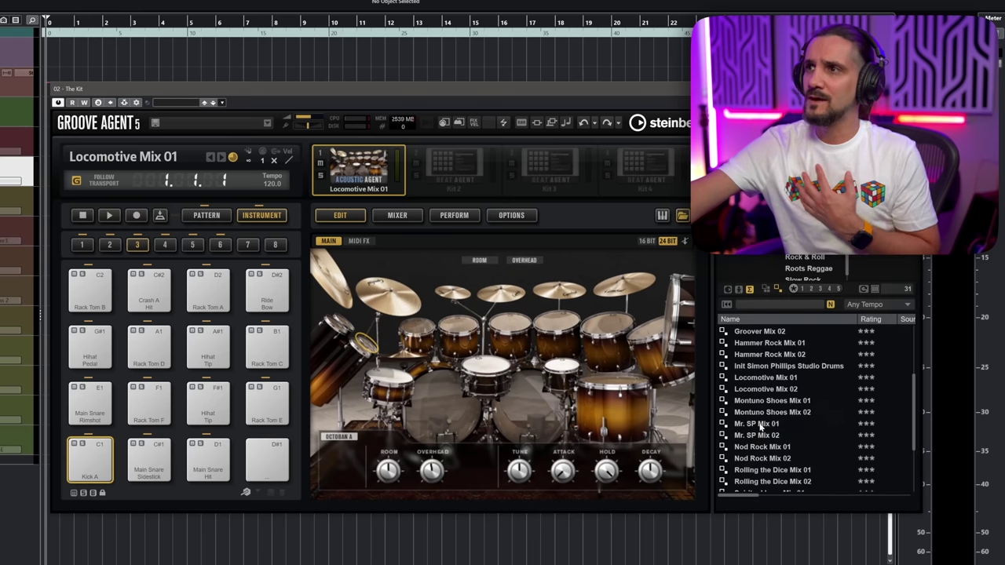
double_click(758, 424)
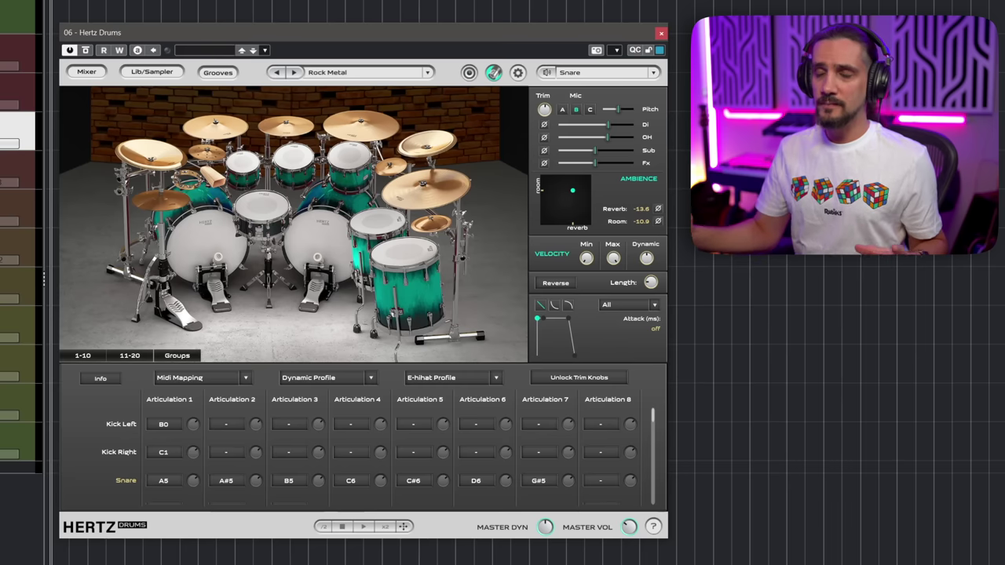
In Hertz Drums, compare the Progressive Rock and Rock Metal presets, keep Rock Metal, and select snare 4 on Mic. B.
key("space")
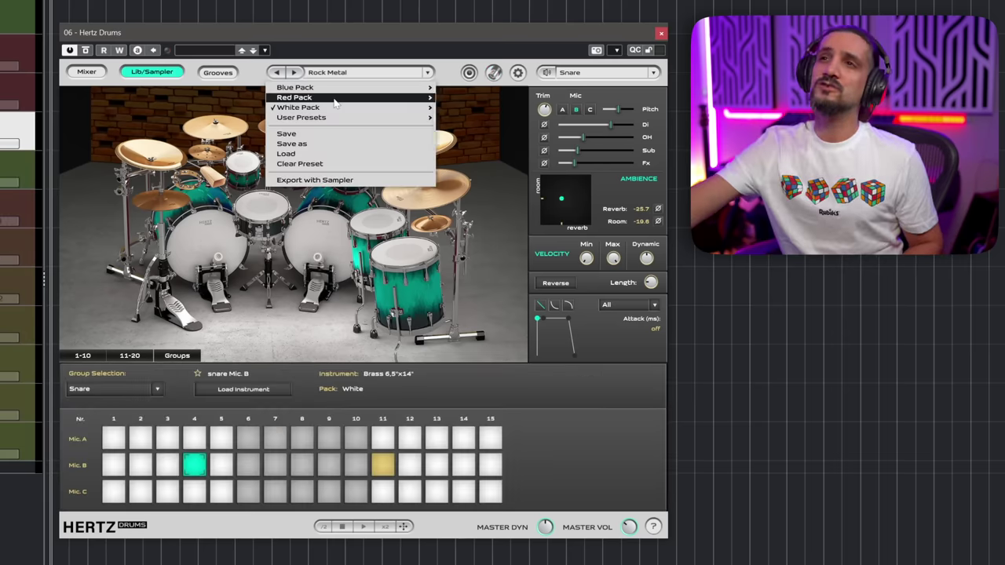
mouse_move(335, 100)
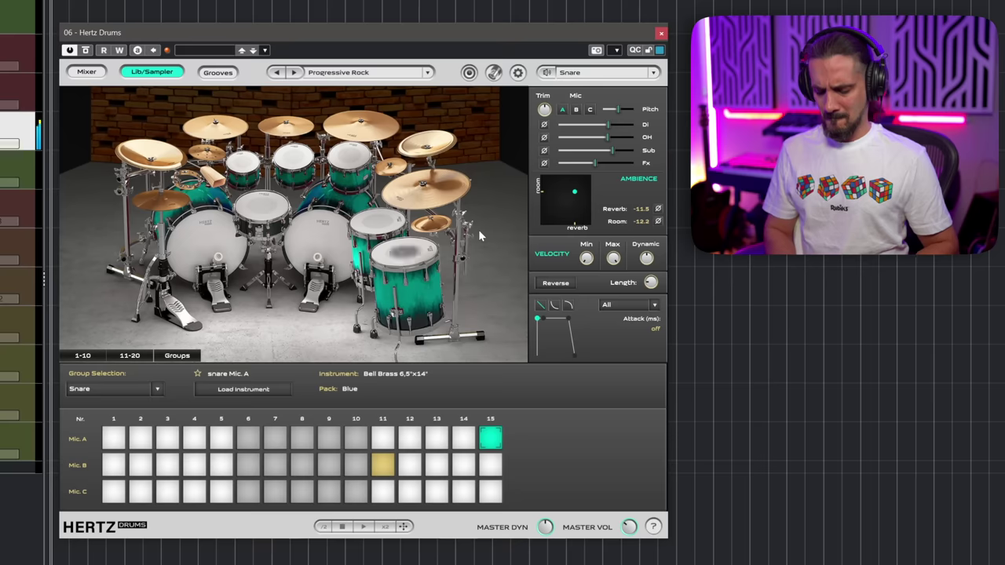
left_click(369, 72)
mouse_move(408, 97)
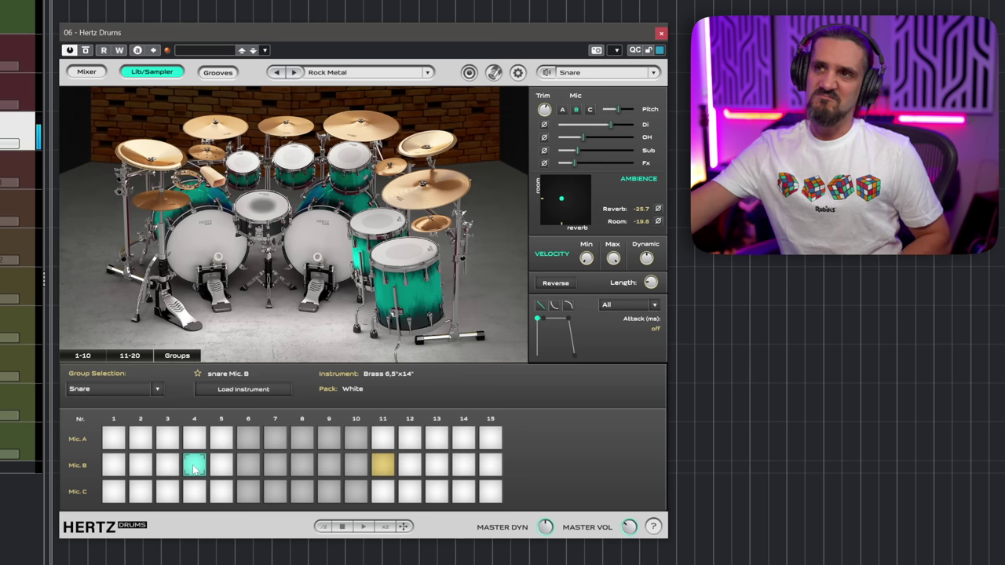
left_click(193, 468)
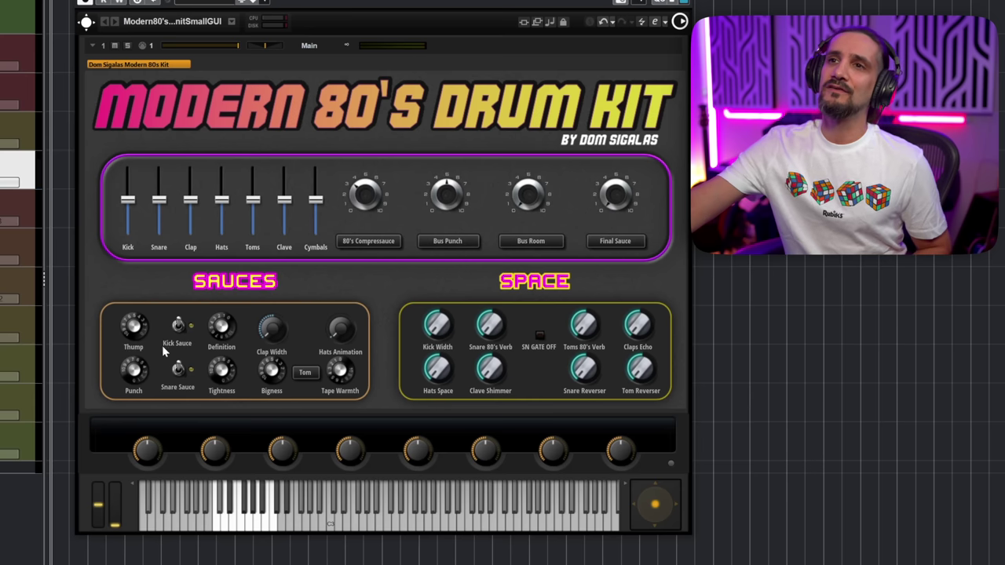
In Modern 80's Drum Kit, enable Kick Sauce and Snare Sauce, try their Thump, Definition, Punch and Tightness controls, and increase Clap Width.
left_click(177, 328)
left_click_drag(137, 332, 142, 325)
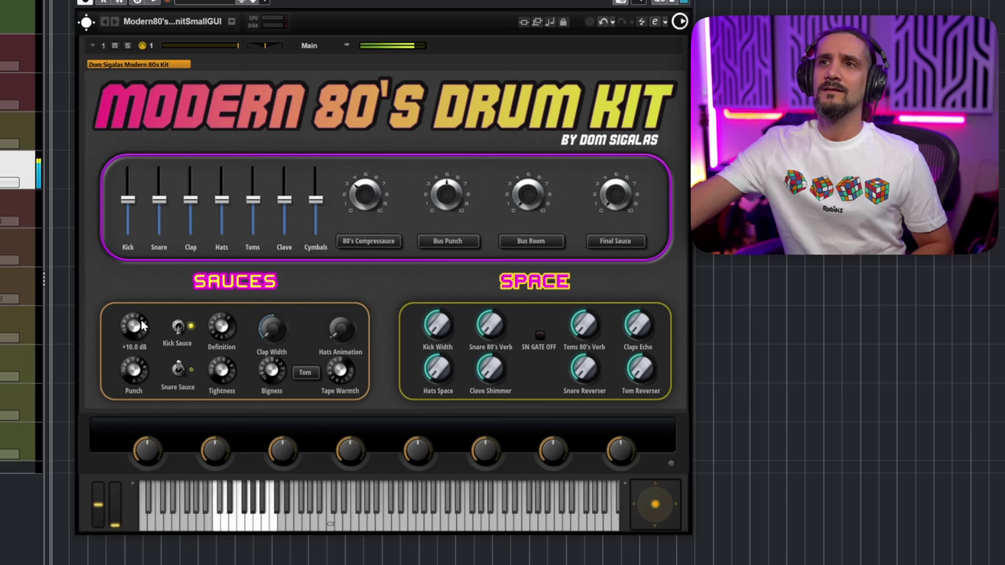
mouse_move(216, 329)
left_mouse_down()
mouse_move(221, 295)
mouse_move(218, 317)
left_mouse_up()
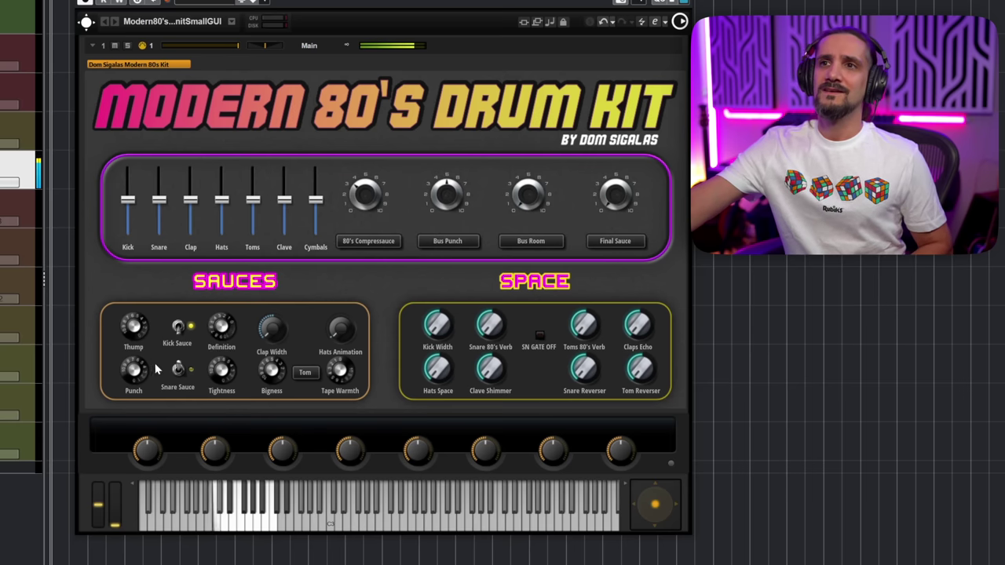
left_click_drag(146, 375, 153, 371)
mouse_move(221, 371)
left_mouse_down()
mouse_move(203, 436)
mouse_move(216, 345)
mouse_move(222, 369)
left_mouse_up()
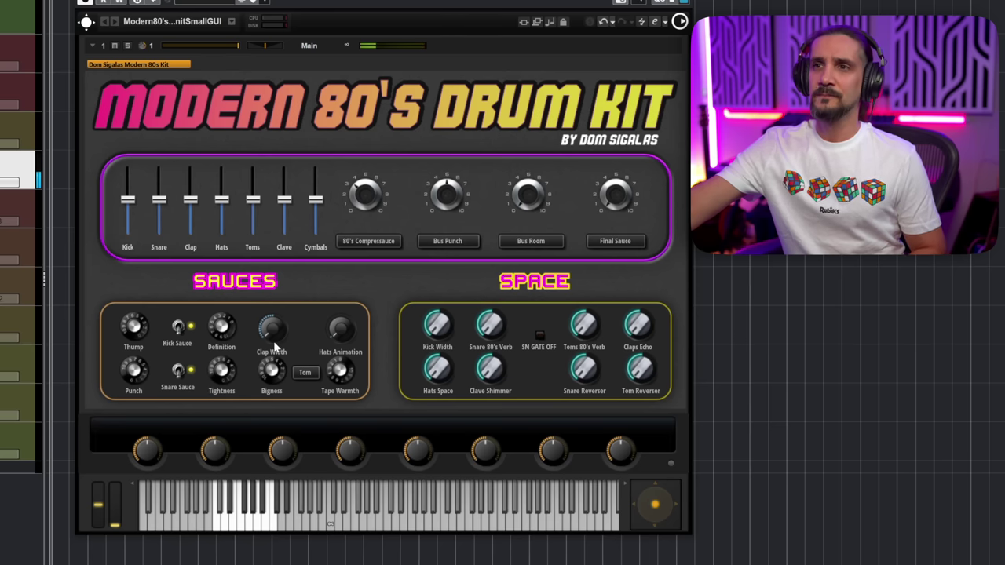
left_click_drag(268, 331, 301, 71)
left_click_drag(294, 137, 291, 252)
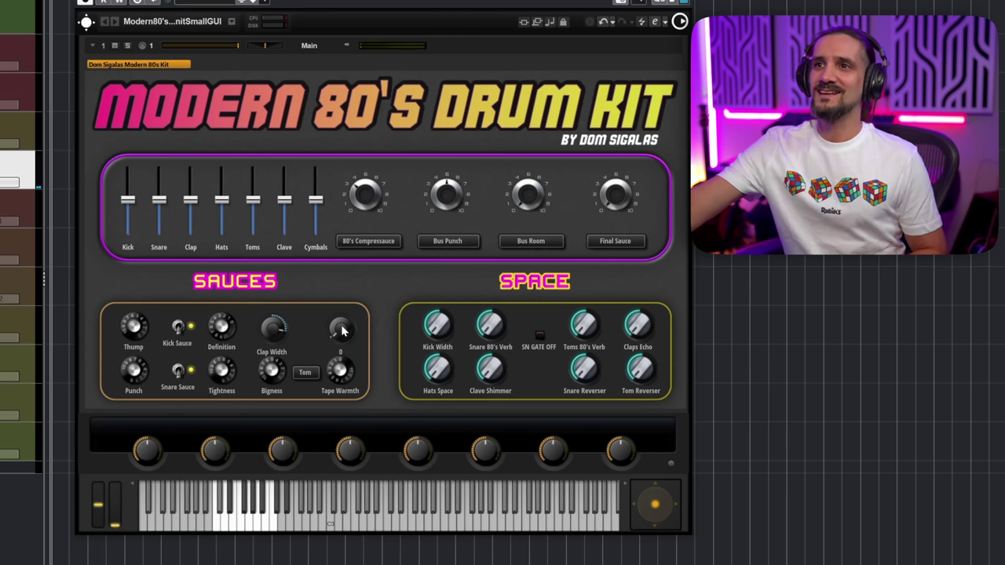
Adjust the Snare 80's Verb and Toms 80's Verb amounts, try Snare Reverser, and close the drum kit window.
left_click_drag(487, 329, 493, 298)
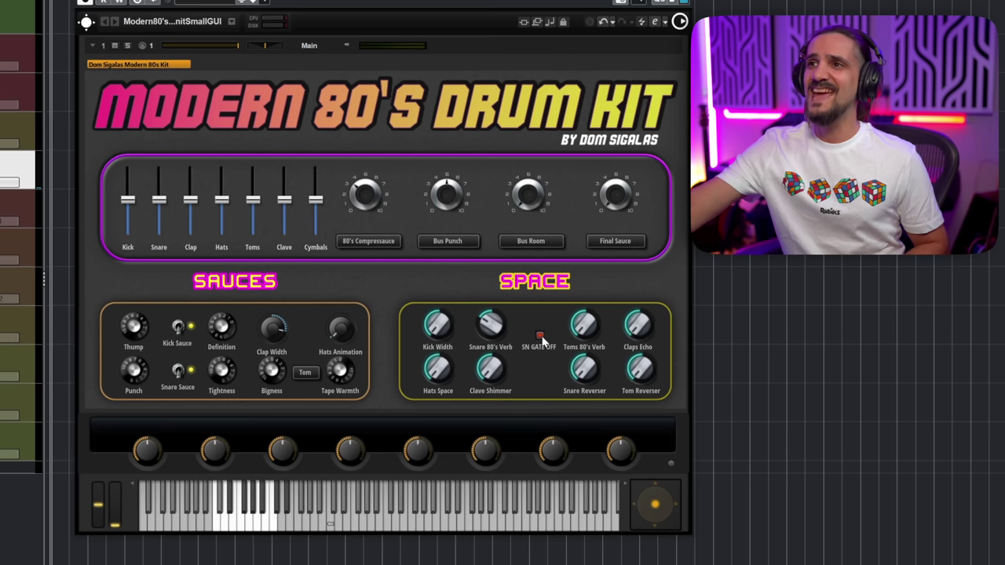
mouse_move(492, 328)
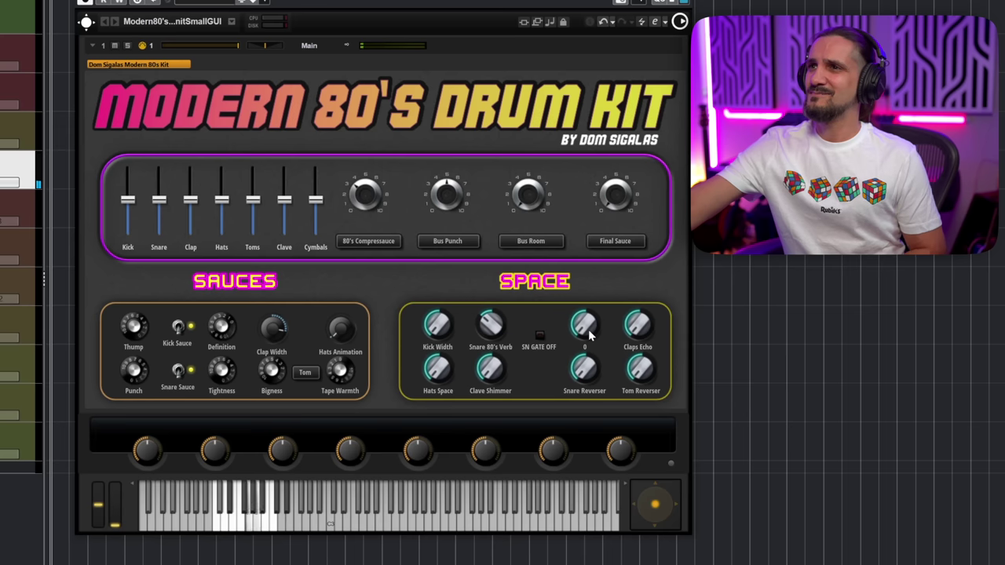
left_click_drag(588, 329, 588, 277)
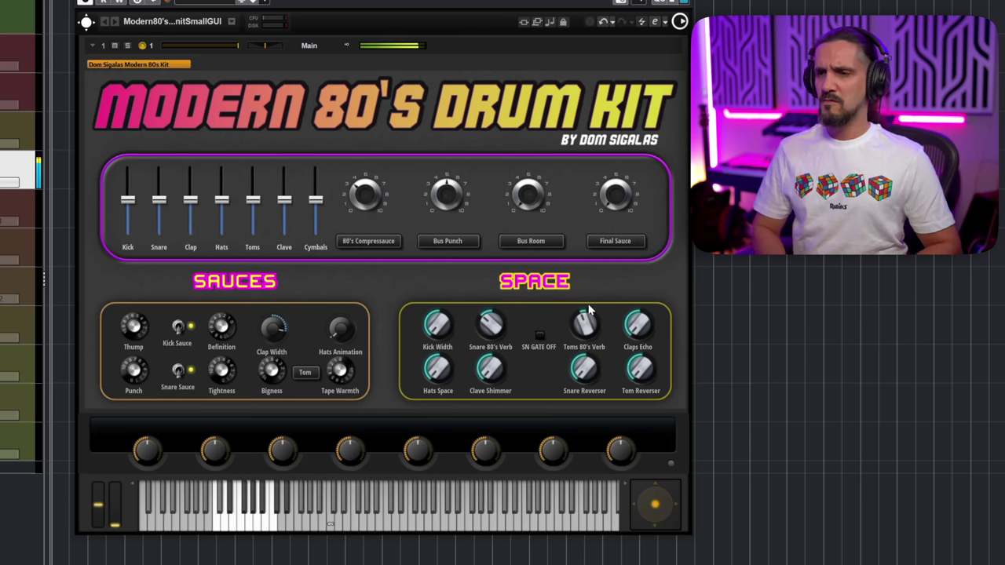
left_click_drag(490, 323, 489, 338)
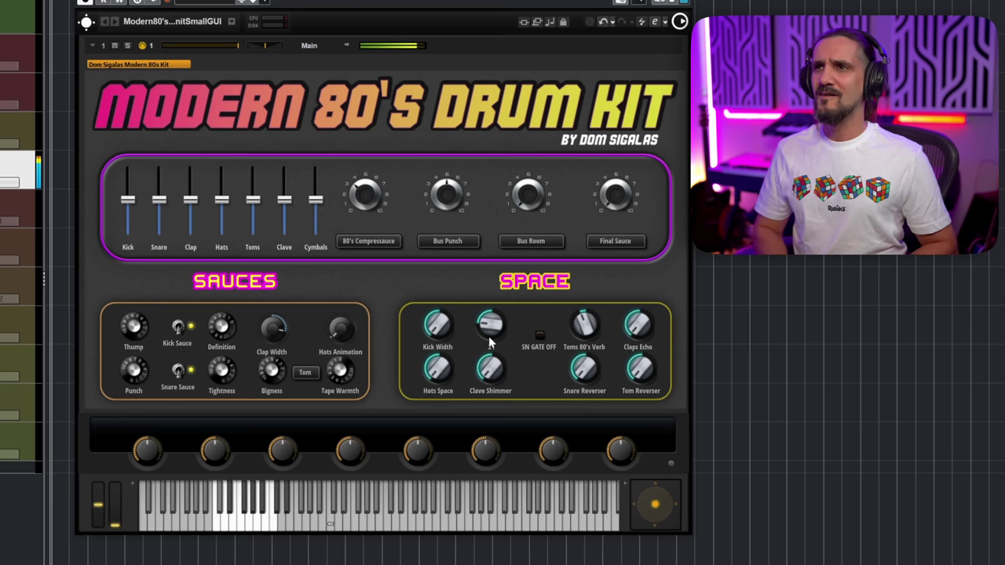
left_click_drag(584, 369, 568, 423)
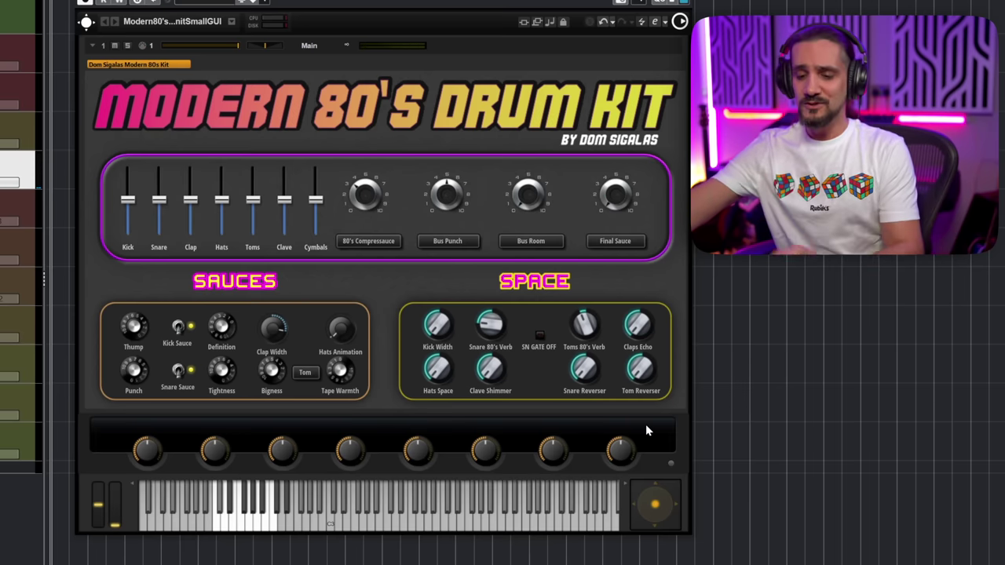
key("ctrl+w")
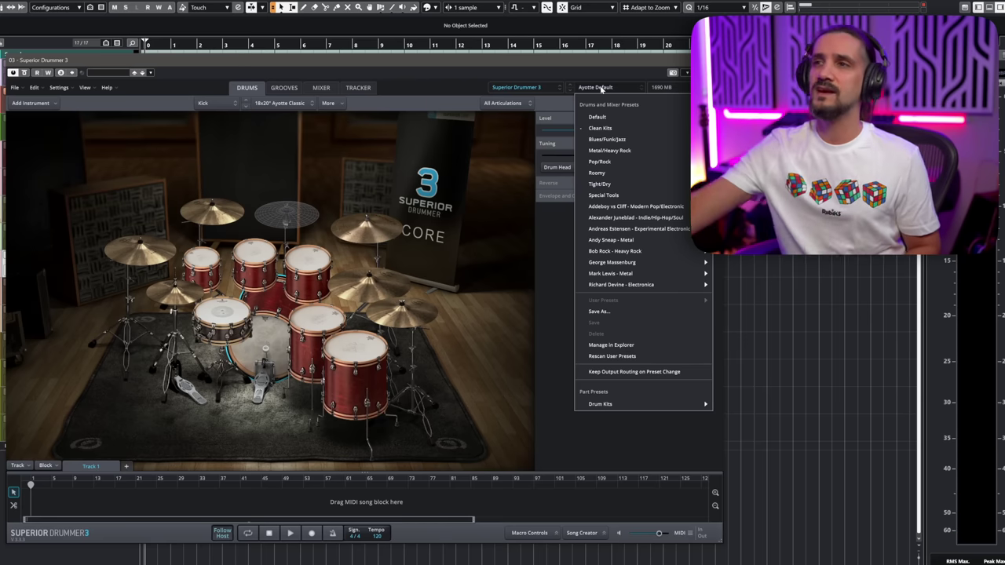
In Superior Drummer 3, load the Yamaha Default kit from the Clean Kits presets and return to the Clean Kits category.
left_click(544, 185)
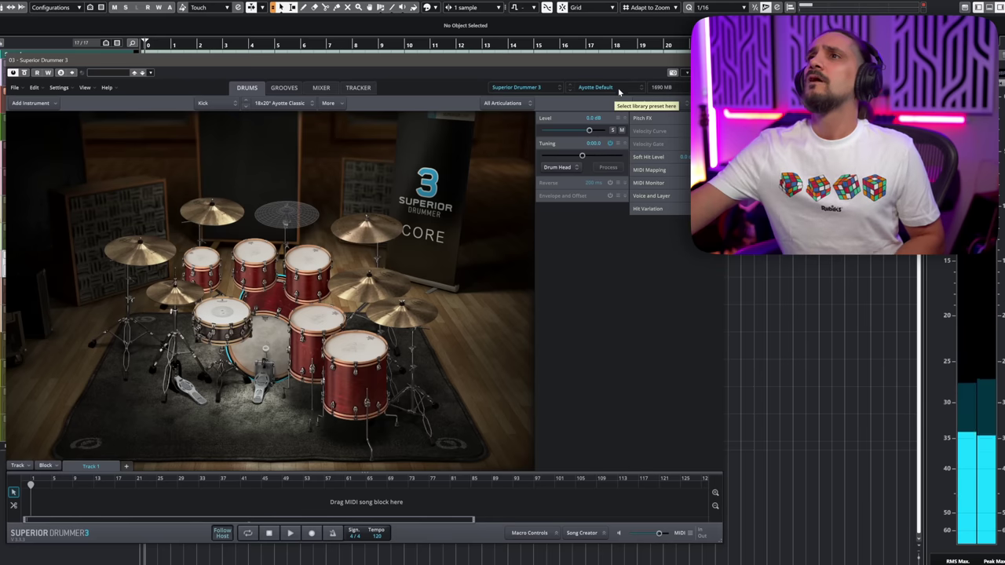
left_click(616, 89)
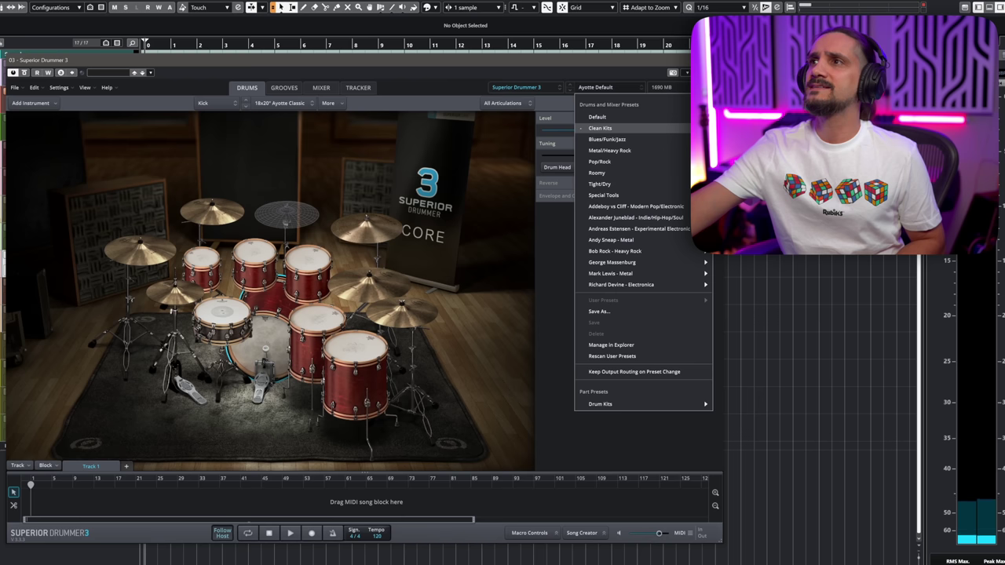
left_click(601, 128)
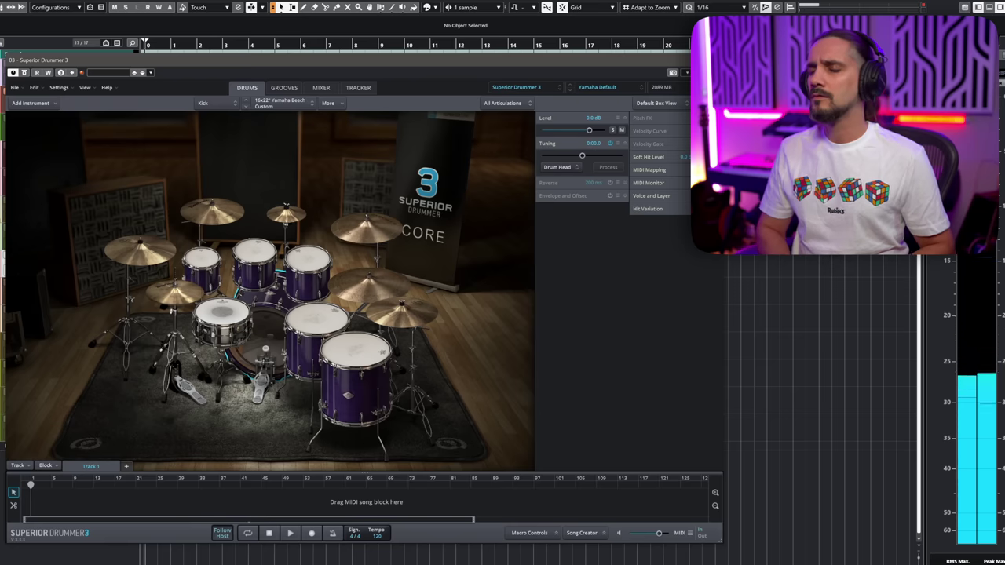
left_click(597, 87)
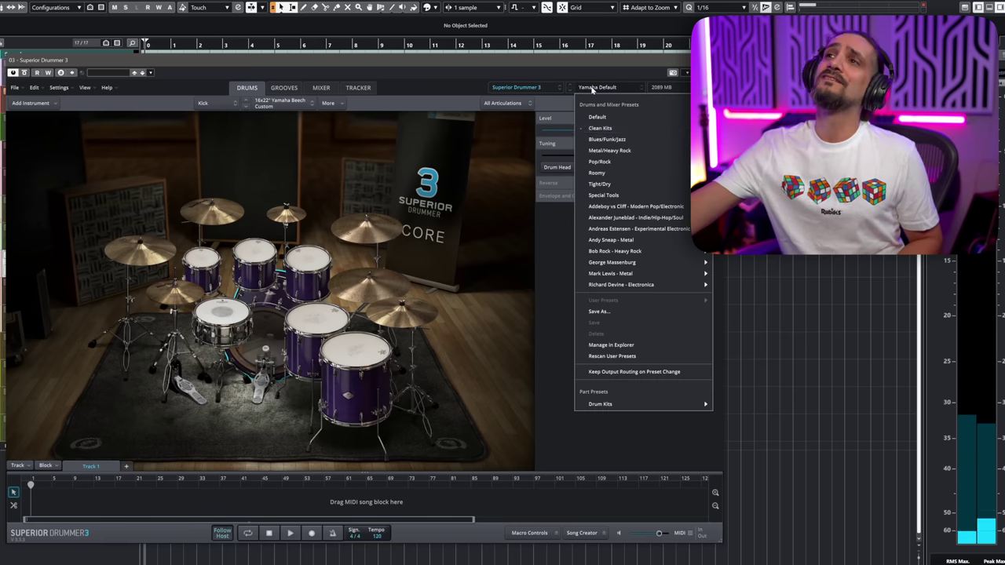
left_click(600, 128)
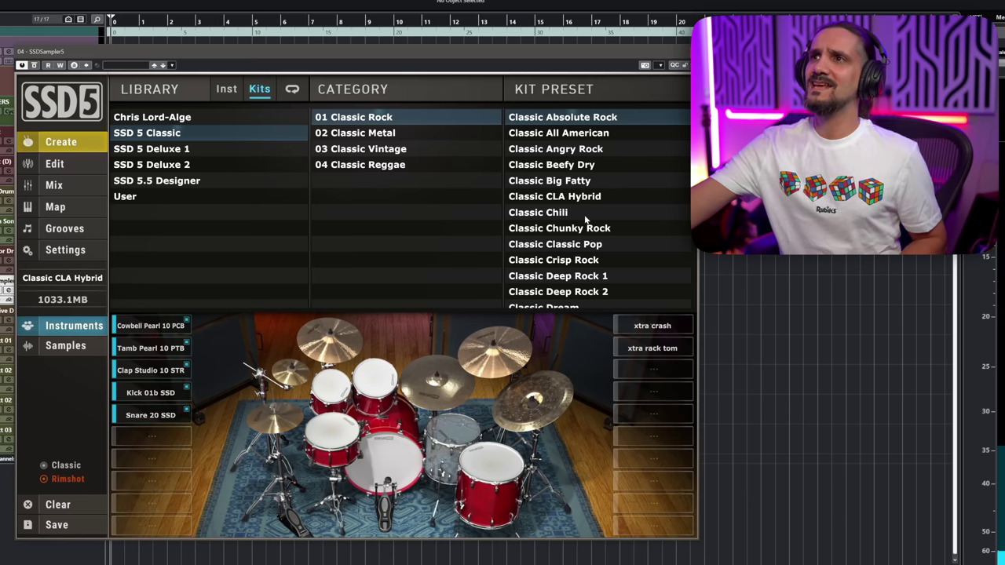
In SSD5, audition the Classic Beefy Dry and Classic Chili kits and load CLA Rock Kit 01.
left_click(586, 165)
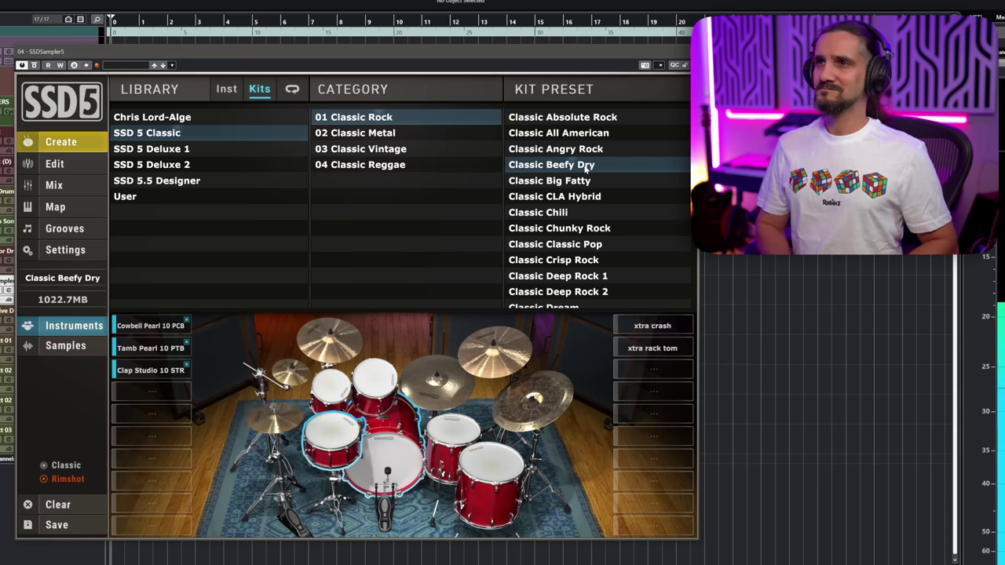
left_click(559, 214)
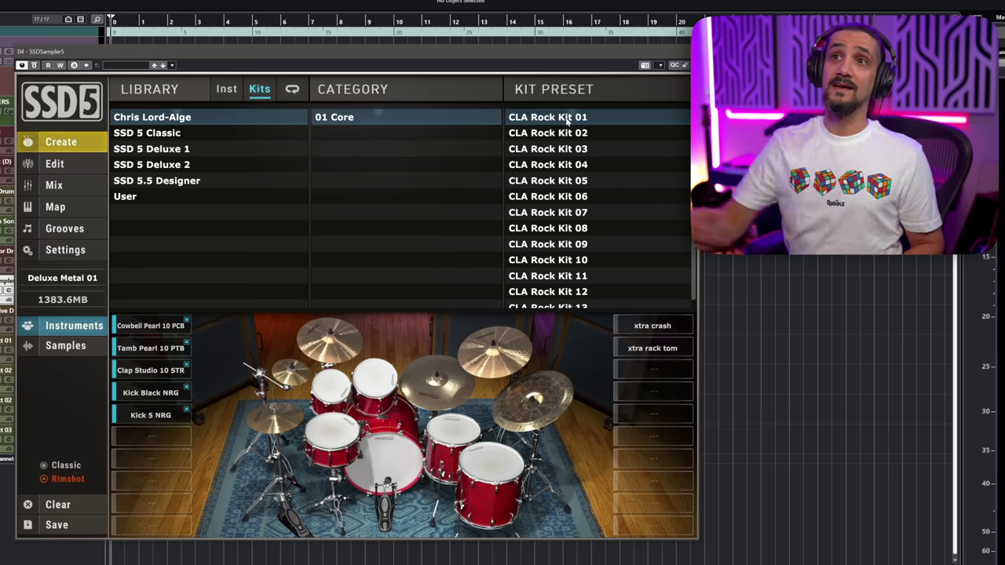
double_click(567, 119)
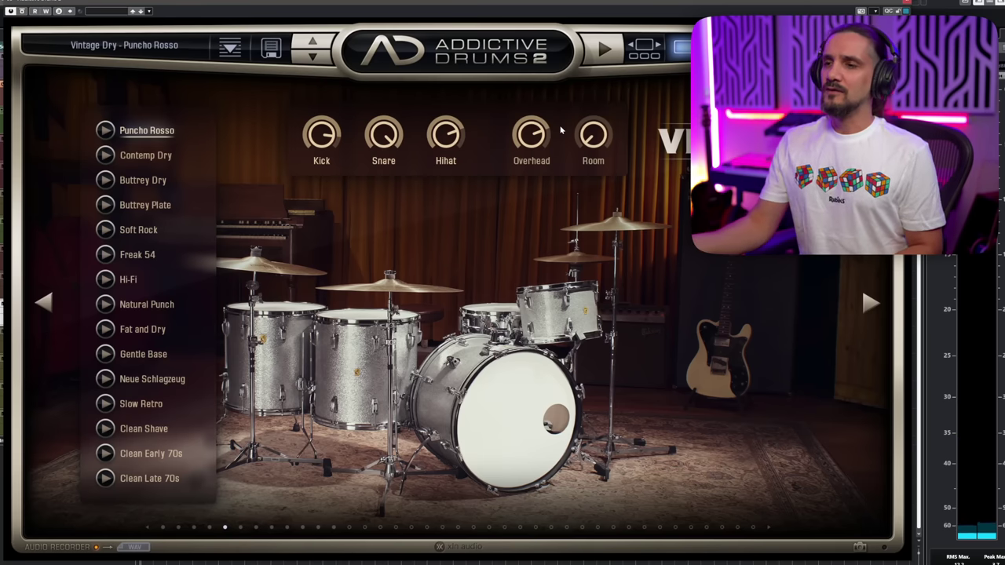
In Addictive Drums 2, audition the Vintage Dry presets Buttrey Dry and Disco Dirt and move on to the Retroplex and Blue Oyster kits.
left_click(149, 181)
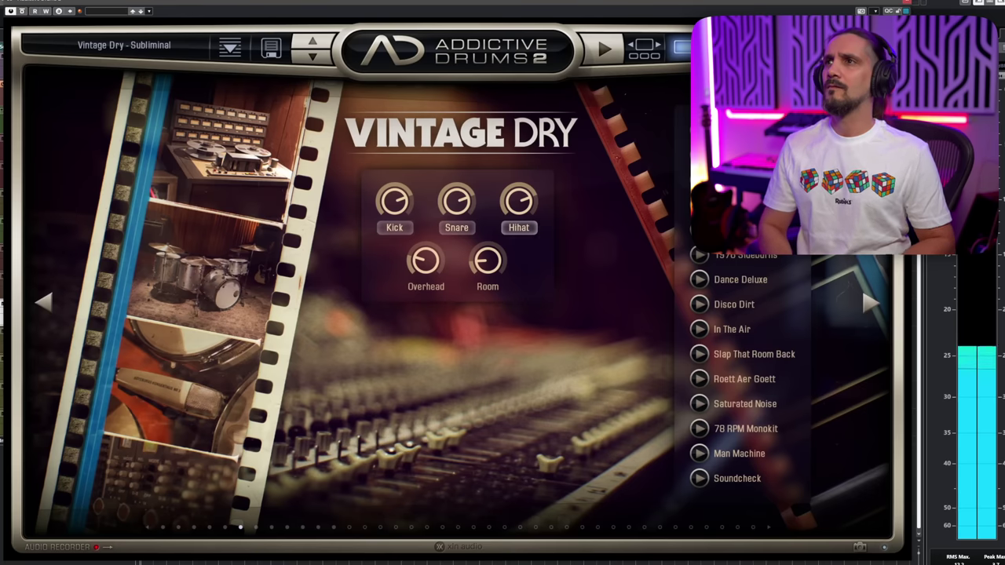
left_click(736, 306)
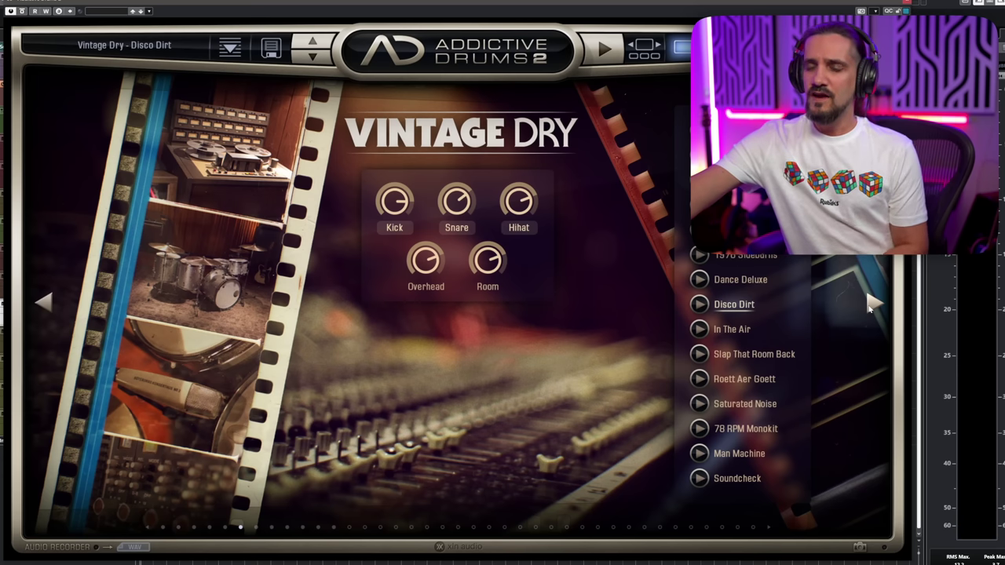
left_click(869, 308)
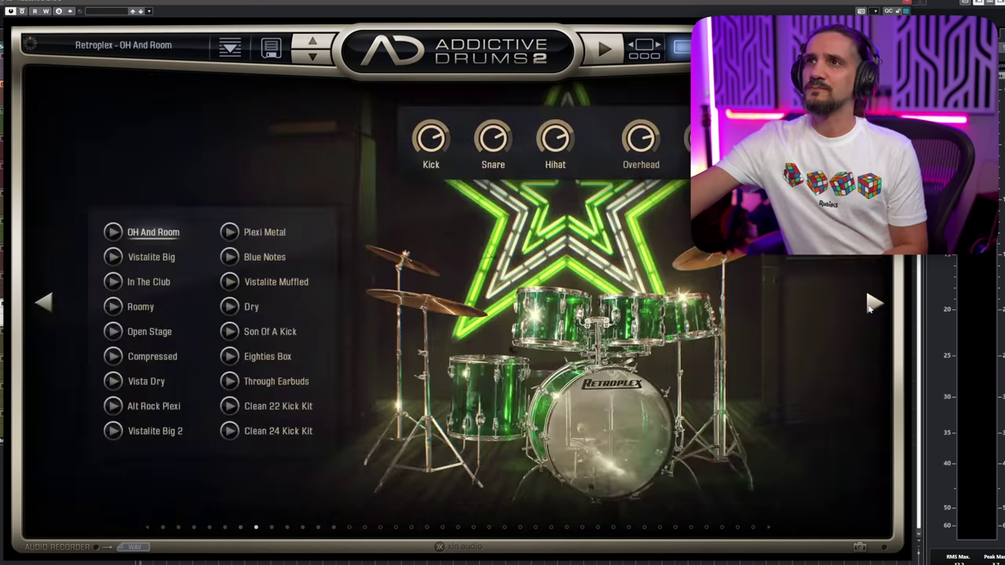
left_click(869, 308)
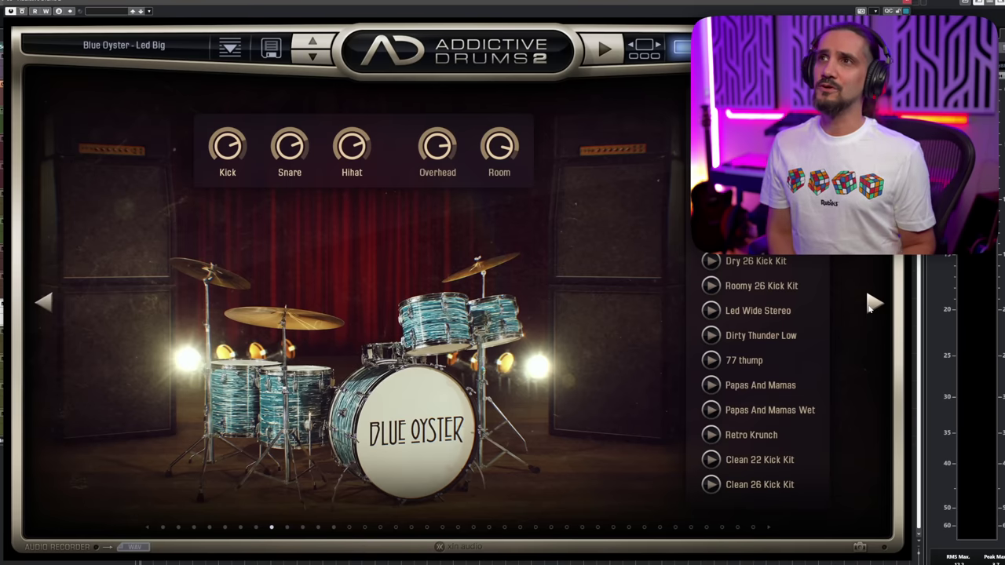